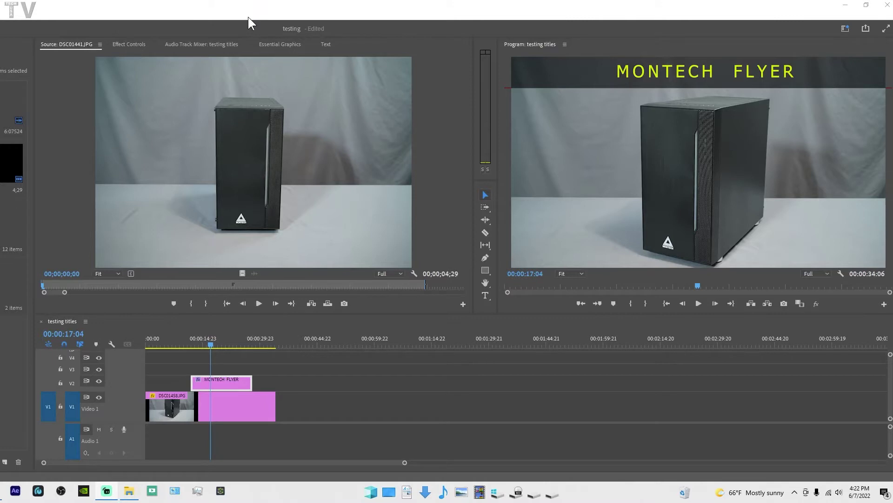
# Step: Show the Essential Graphics Edit view listing the MONTECH FLYER and RECTANGLE layers
pyautogui.click(199, 43)
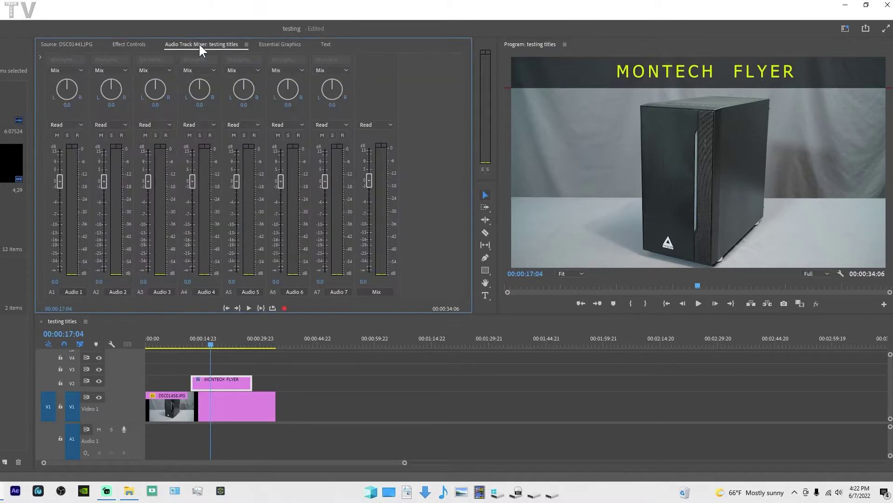
pyautogui.click(282, 44)
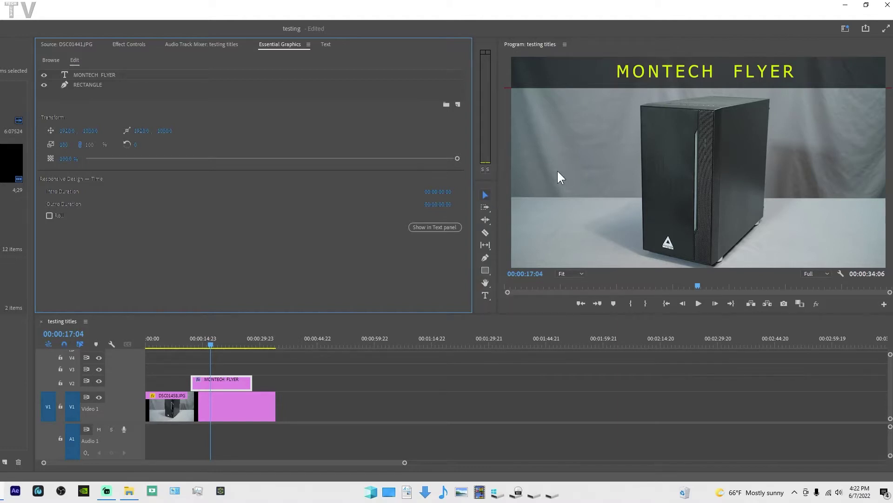
pyautogui.click(486, 270)
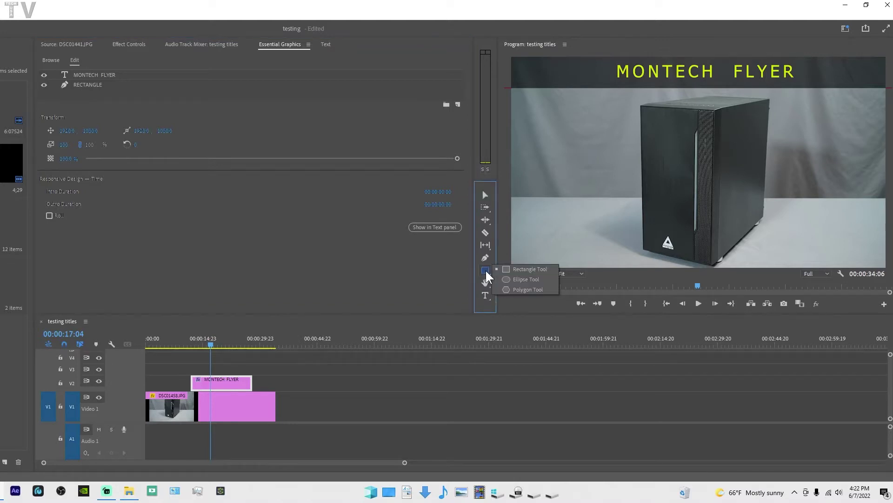
pyautogui.click(485, 297)
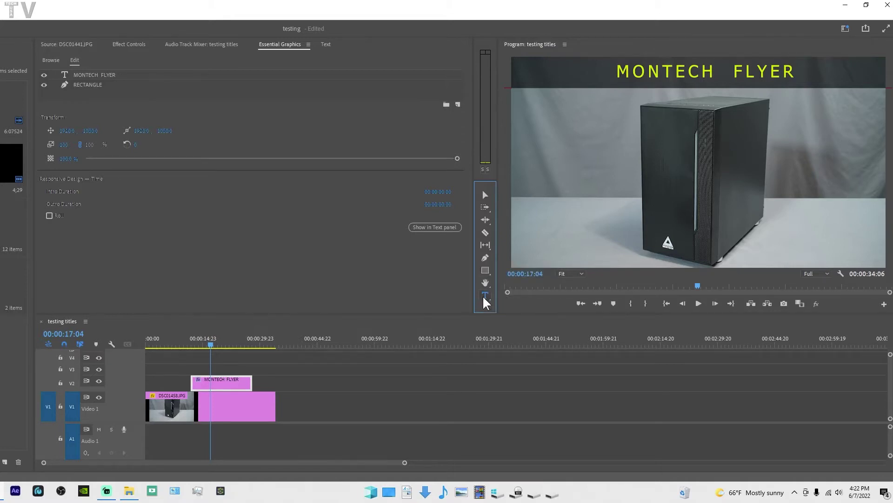
pyautogui.click(483, 296)
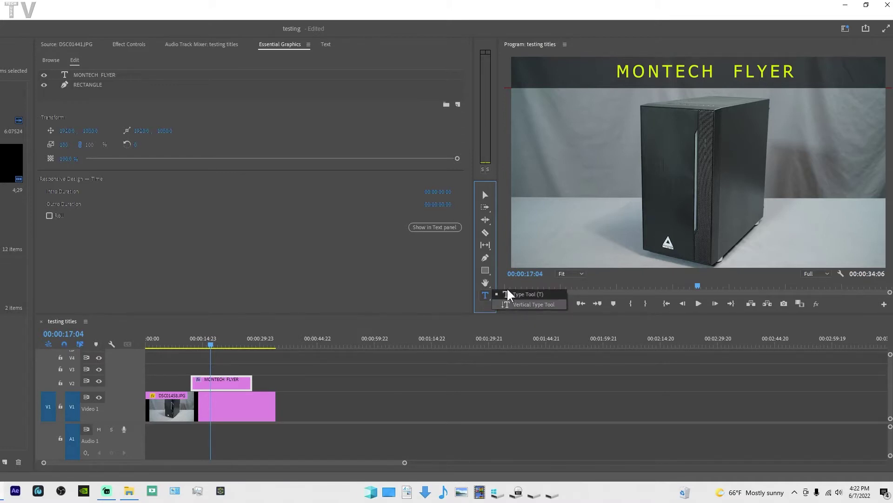
pyautogui.click(484, 195)
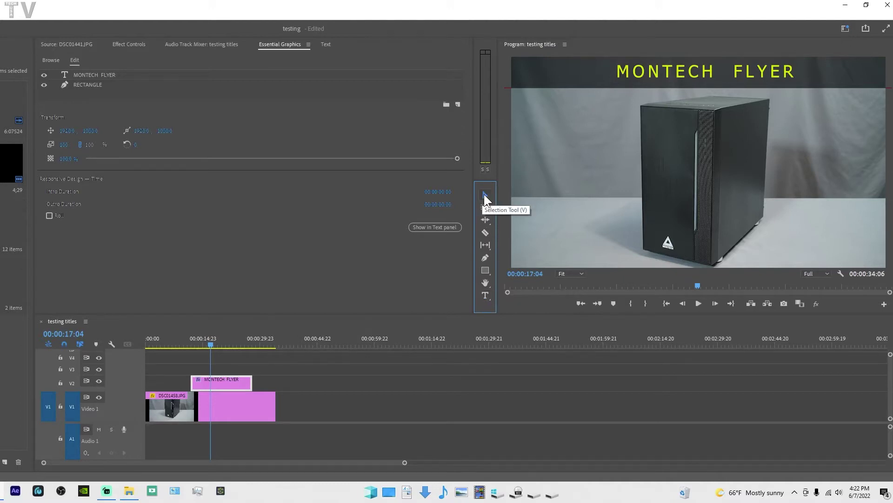
# Step: Nudge the MONTECH FLYER text and the RECTANGLE bar slightly lower in the Program monitor
pyautogui.click(646, 67)
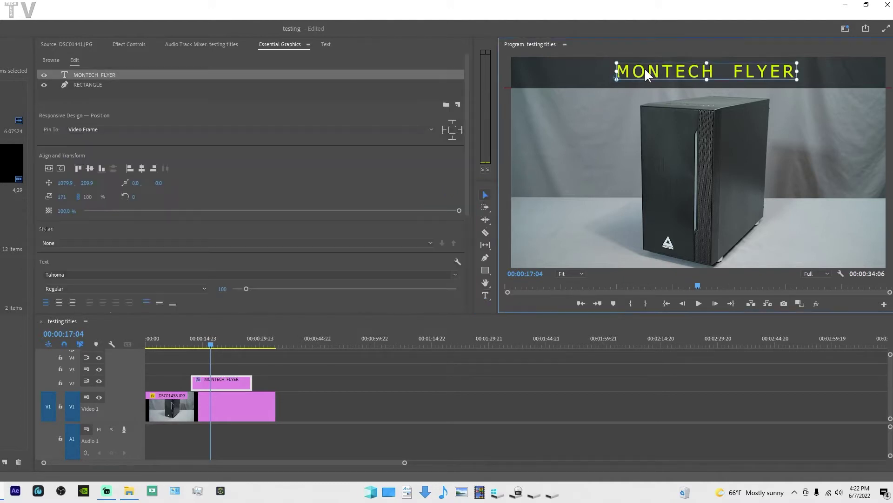
pyautogui.moveTo(644, 68)
pyautogui.mouseDown()
pyautogui.moveTo(642, 112)
pyautogui.moveTo(646, 73)
pyautogui.mouseUp()
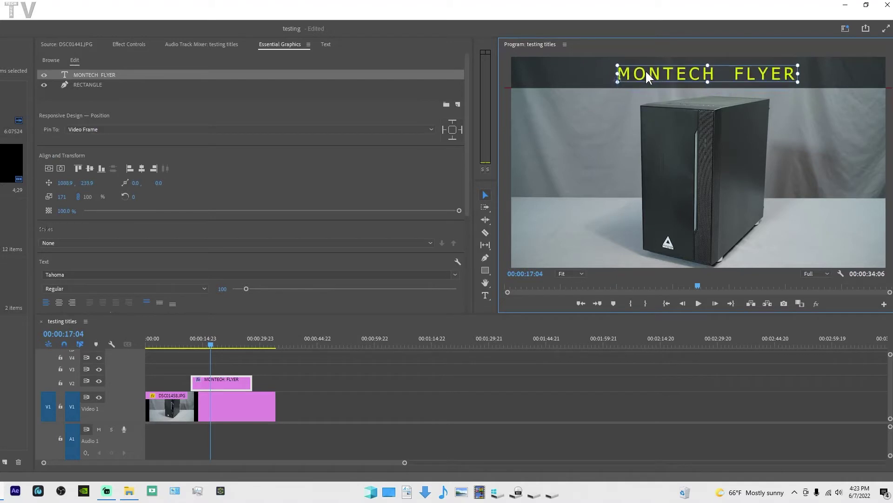
pyautogui.click(582, 73)
pyautogui.moveTo(579, 73)
pyautogui.mouseDown()
pyautogui.moveTo(577, 106)
pyautogui.moveTo(579, 68)
pyautogui.mouseUp()
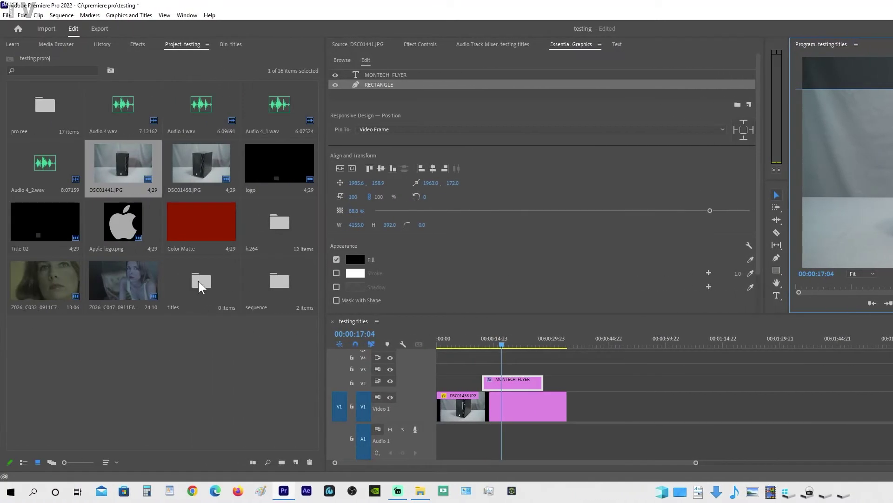
# Step: Upgrade the MONTECH FLYER title to a source graphic in the titles bin, then open that bin
pyautogui.click(198, 280)
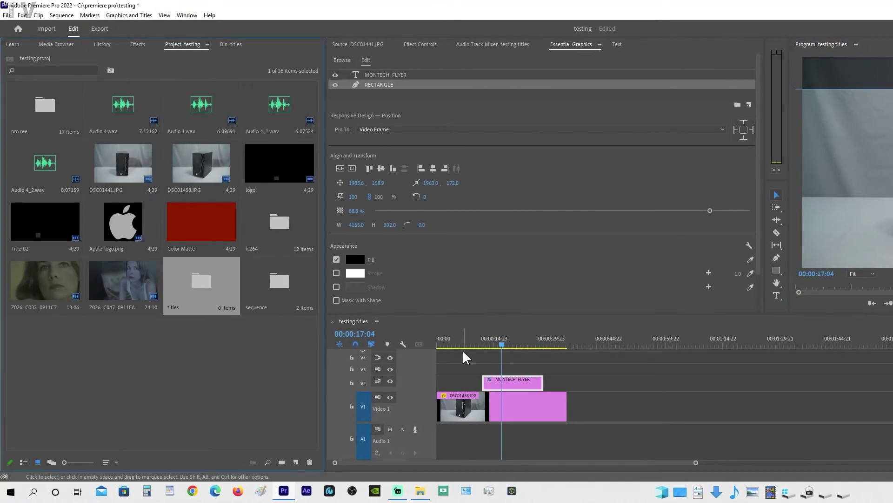
pyautogui.click(506, 379)
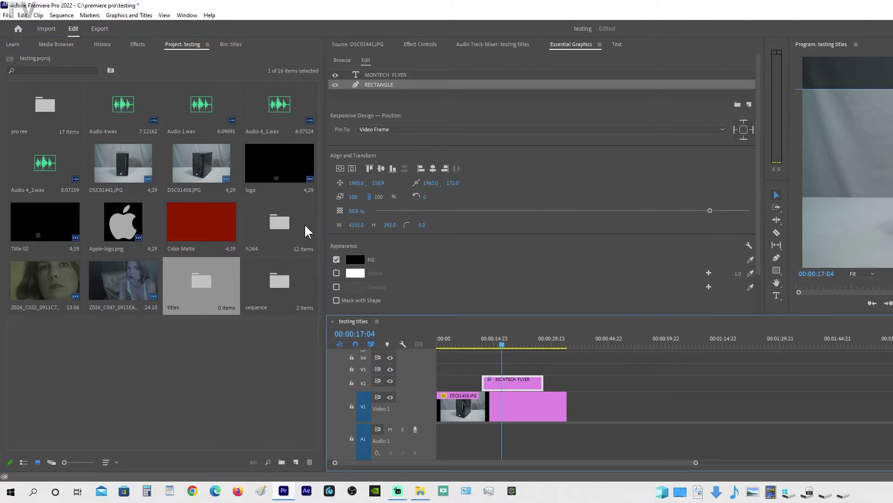
pyautogui.click(140, 16)
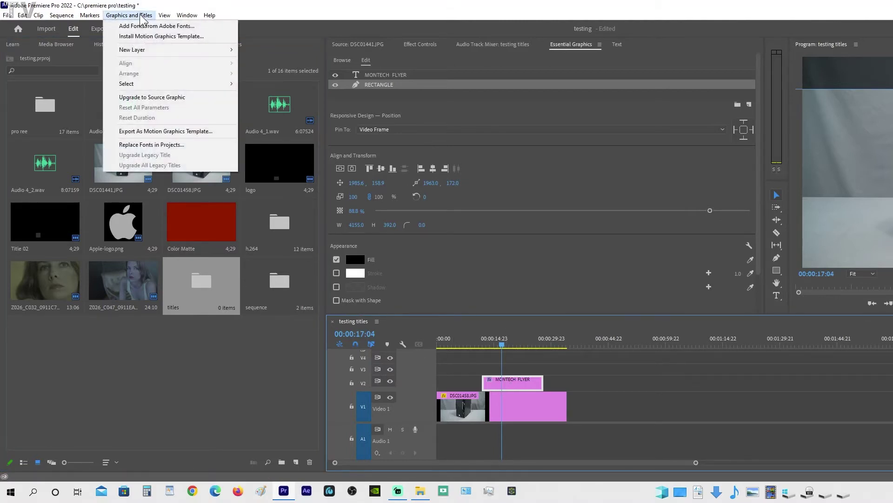
pyautogui.click(135, 98)
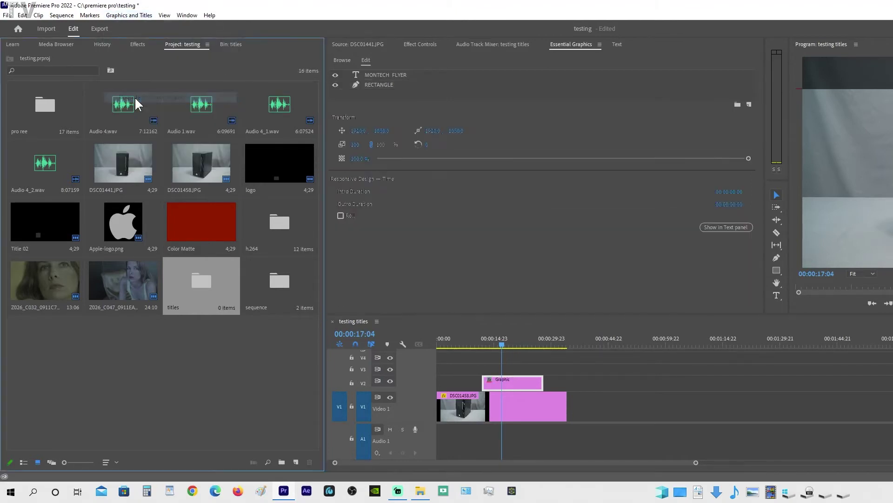
pyautogui.doubleClick(202, 284)
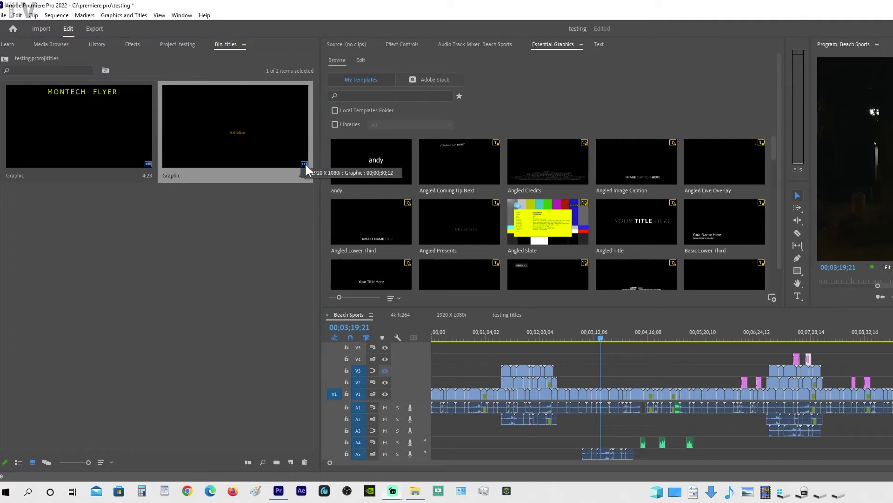
# Step: Open the 1920 X 1080i sequence, then jump to the Graphic's uses in 4k h.264 and testing titles
pyautogui.doubleClick(320, 173)
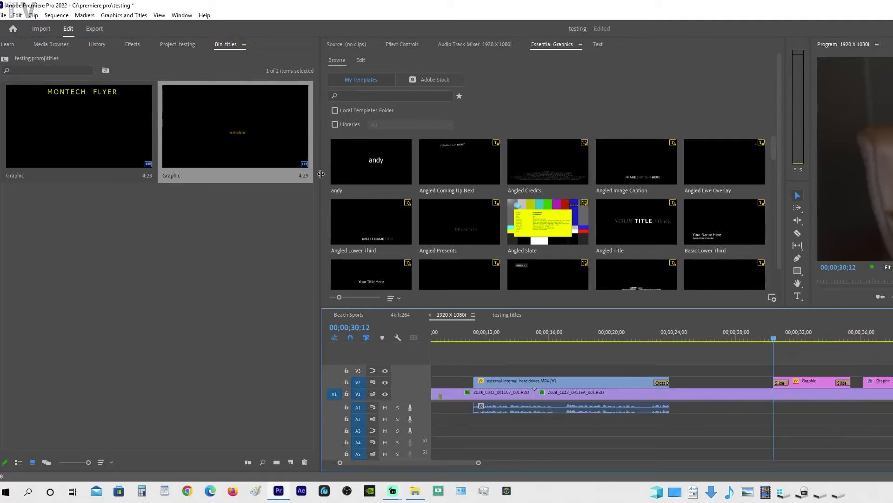
pyautogui.click(149, 164)
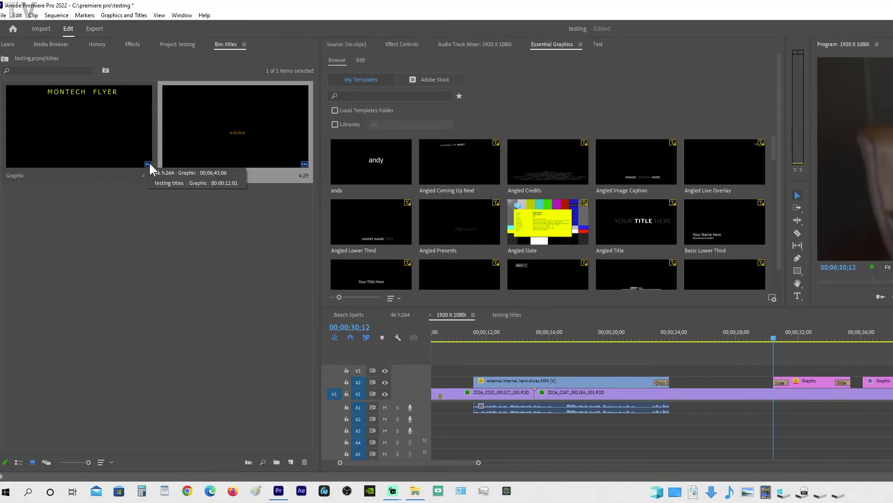
pyautogui.click(153, 171)
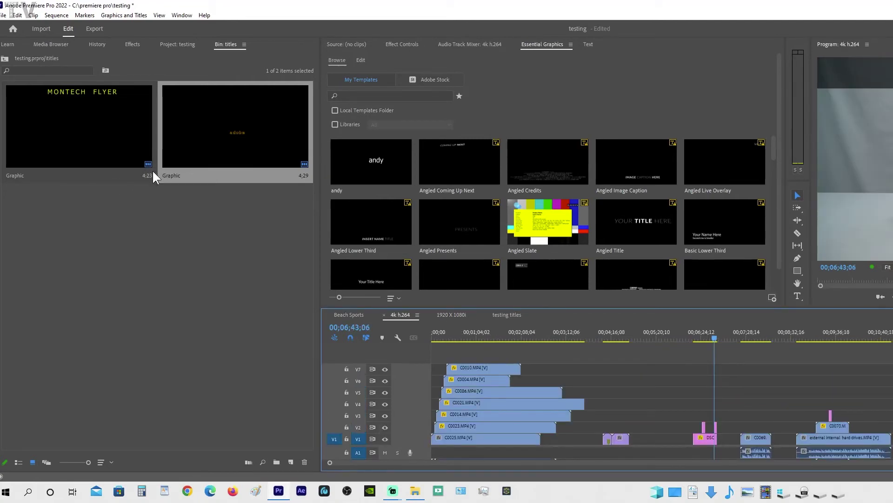
pyautogui.click(150, 167)
pyautogui.click(155, 178)
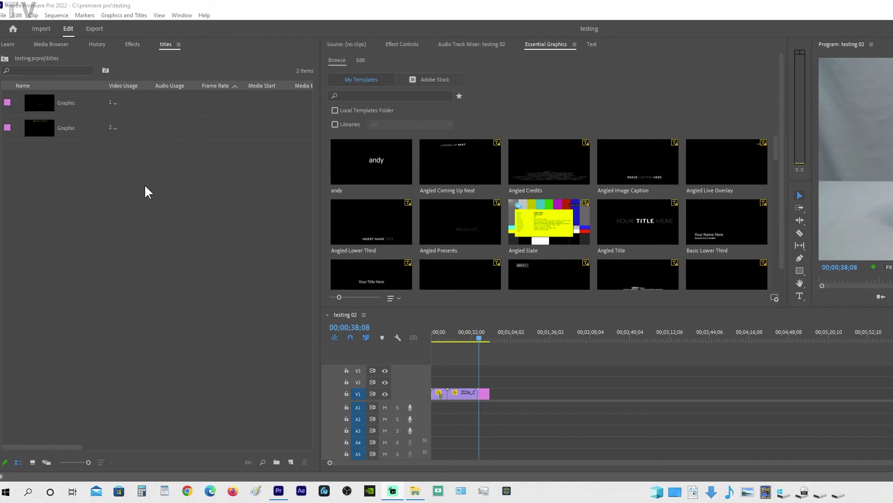
# Step: Jump to each Graphic's sequences (4k h.264, testing titles, 1920 X 1080i), then maximize the titles bin with `
pyautogui.click(114, 127)
pyautogui.click(133, 135)
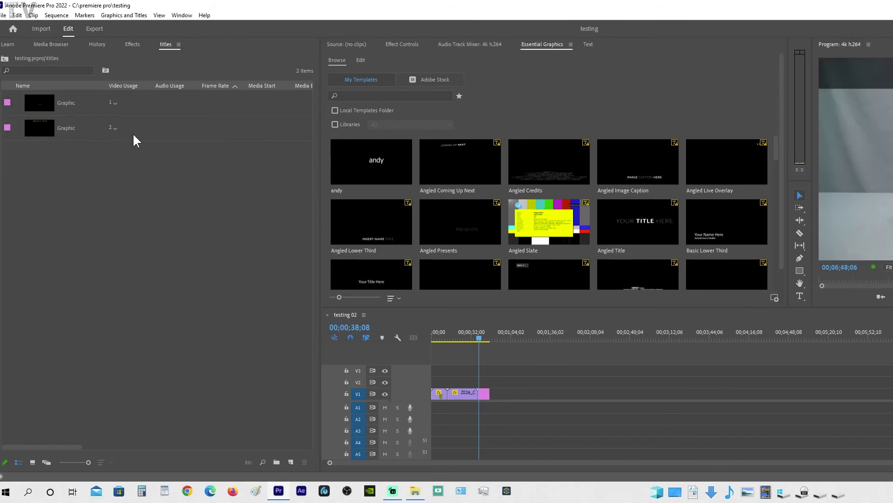
pyautogui.click(114, 128)
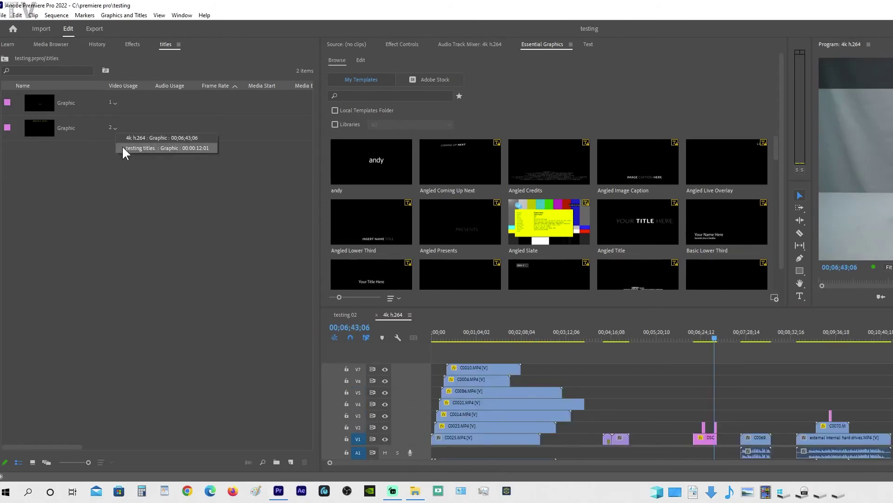
pyautogui.click(139, 148)
pyautogui.click(114, 103)
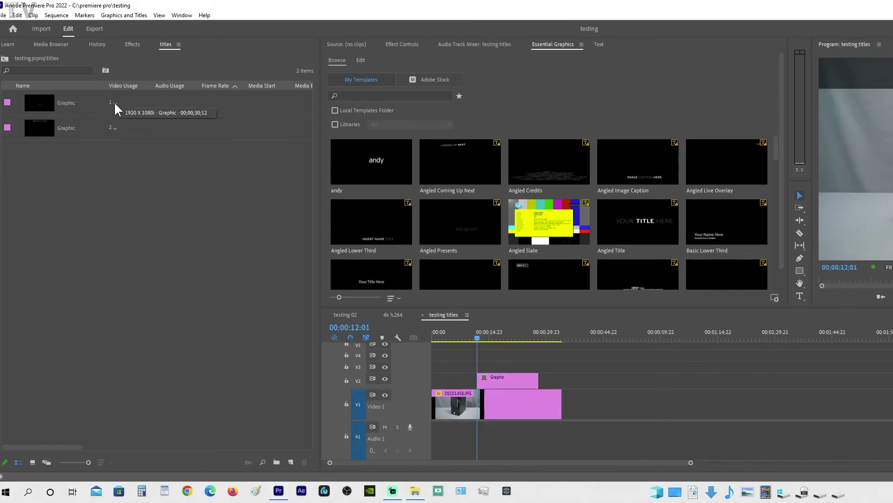
pyautogui.click(130, 112)
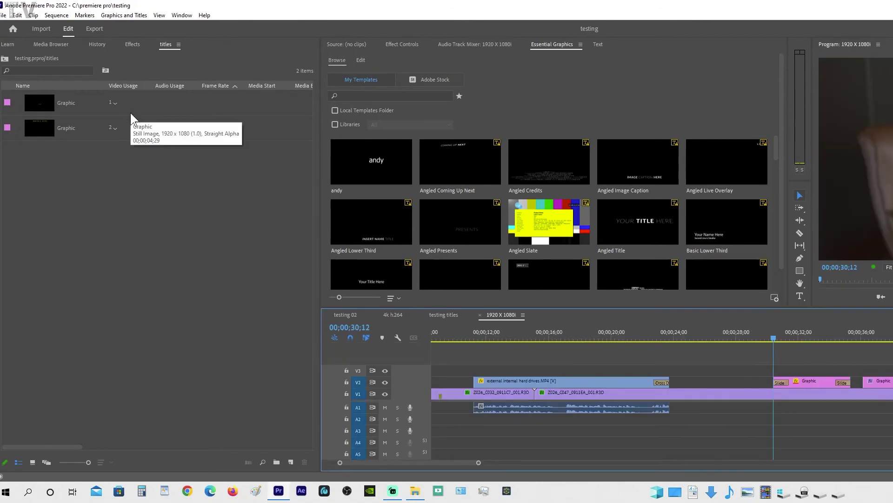
pyautogui.click(208, 60)
pyautogui.press('`')
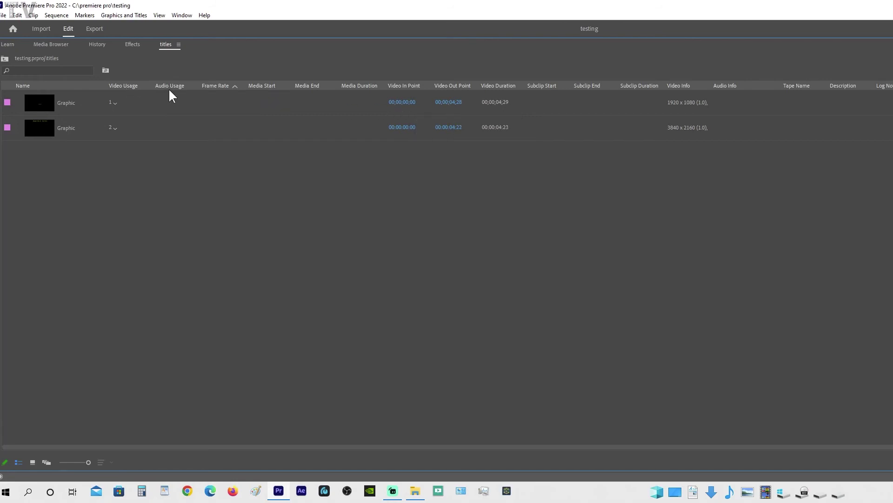
pyautogui.click(179, 44)
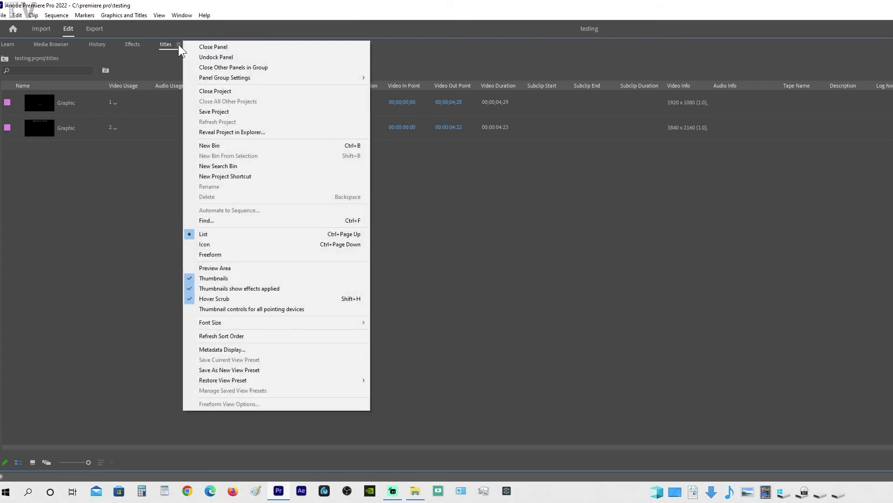
pyautogui.click(221, 350)
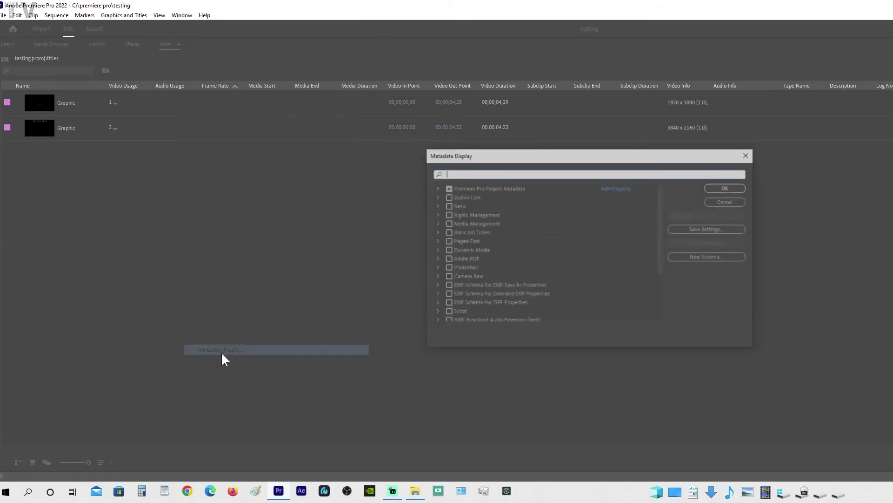
pyautogui.click(436, 187)
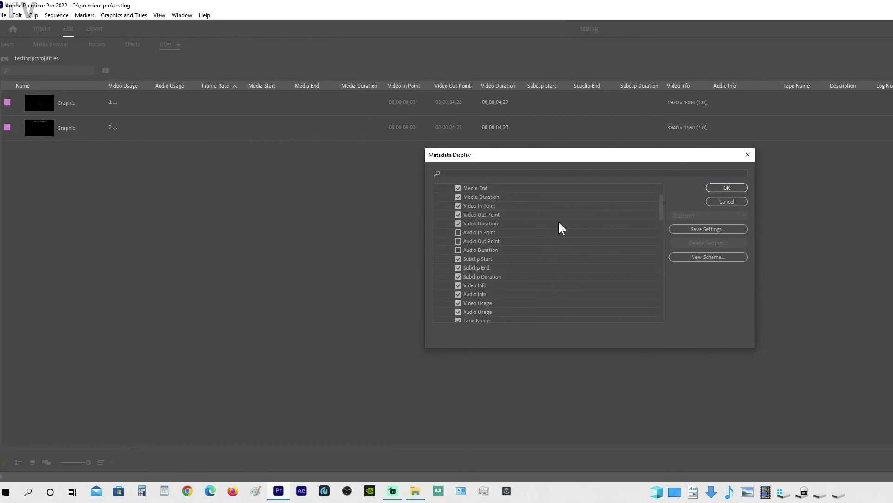
pyautogui.scroll(-1, 559, 223)
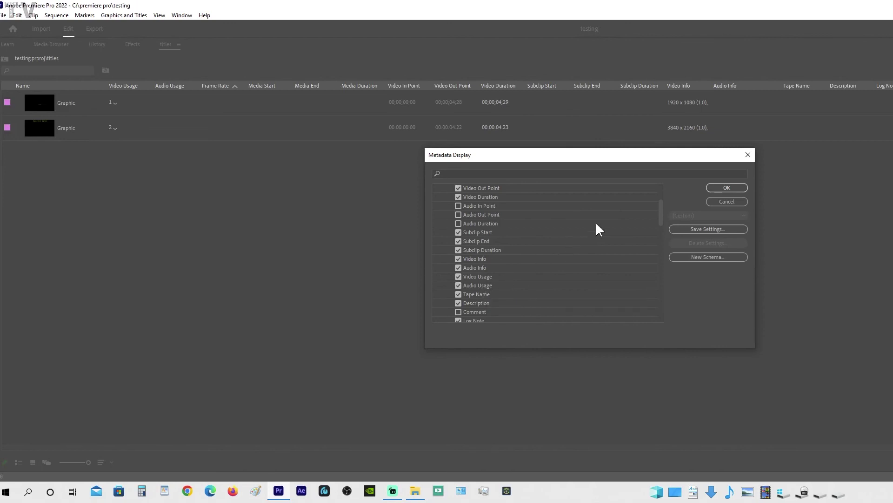
pyautogui.click(748, 154)
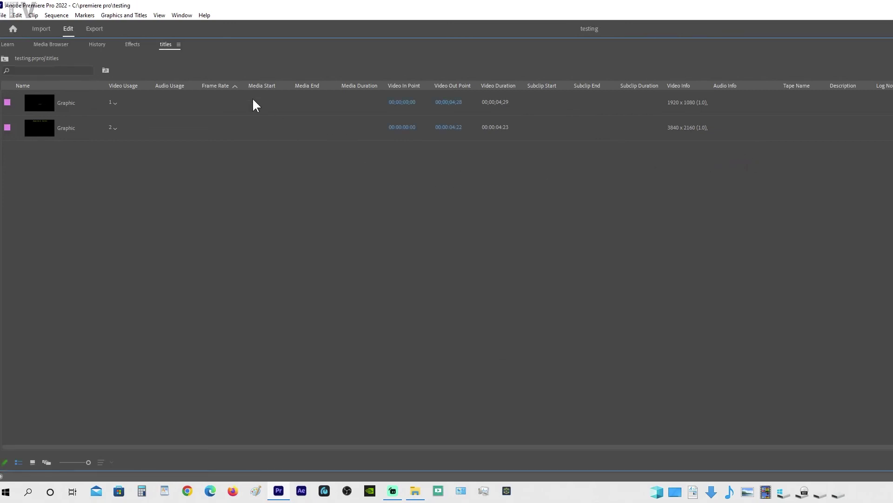
# Step: Sort the titles bin by Media Start and move that column right after Name
pyautogui.click(262, 87)
pyautogui.moveTo(262, 86); pyautogui.dragTo(119, 86)
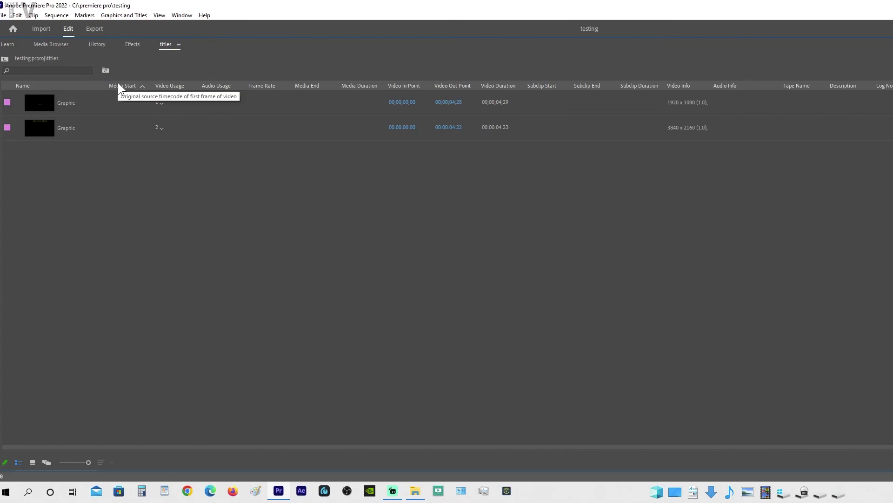